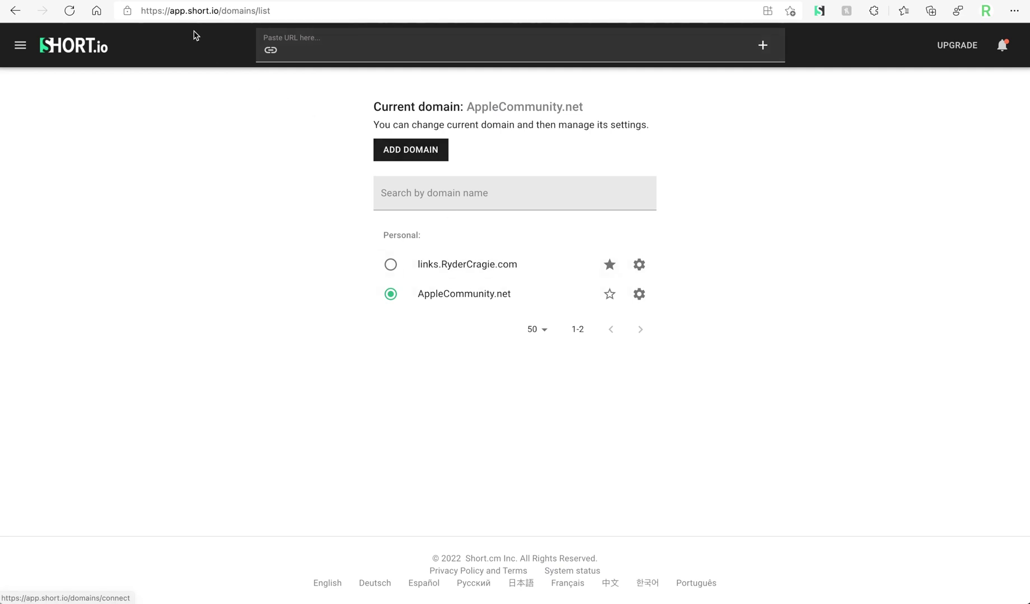
Step: Add rydercragie.ml as your own custom domain in Short.io
left_click_drag(169, 11, 219, 11)
left_click(232, 90)
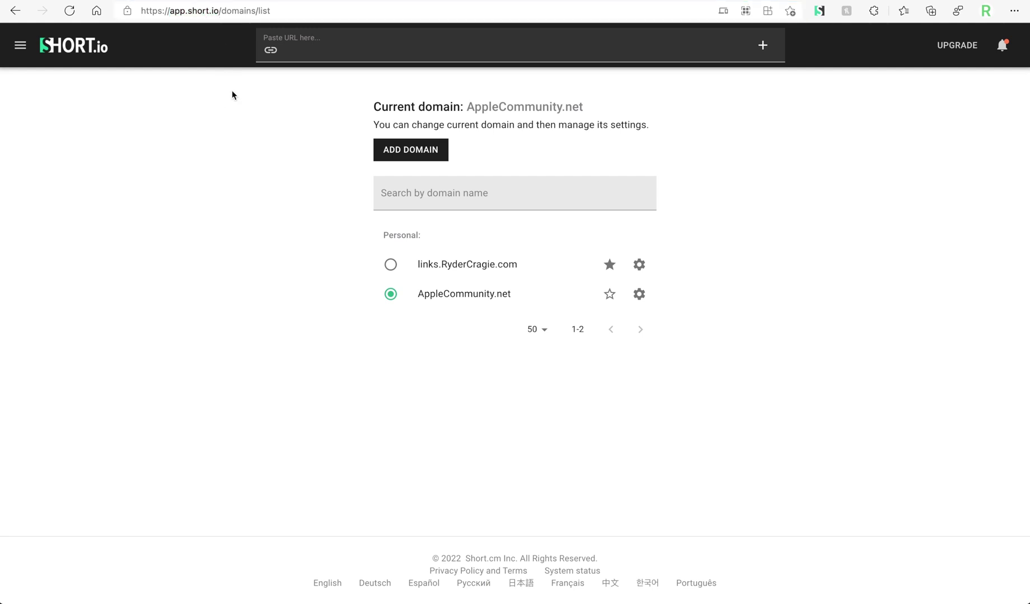
left_click(421, 162)
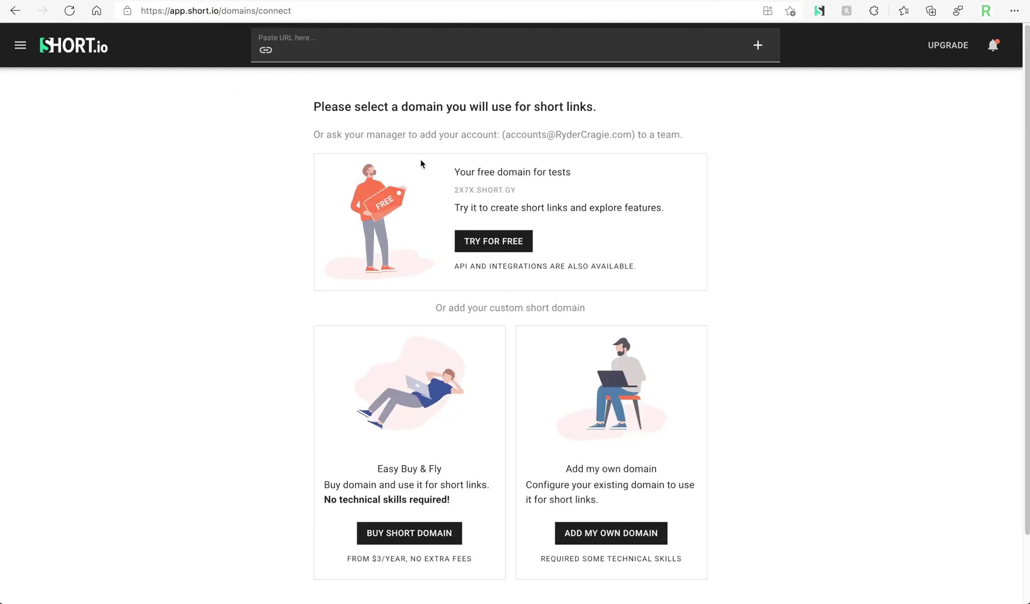
left_click(625, 544)
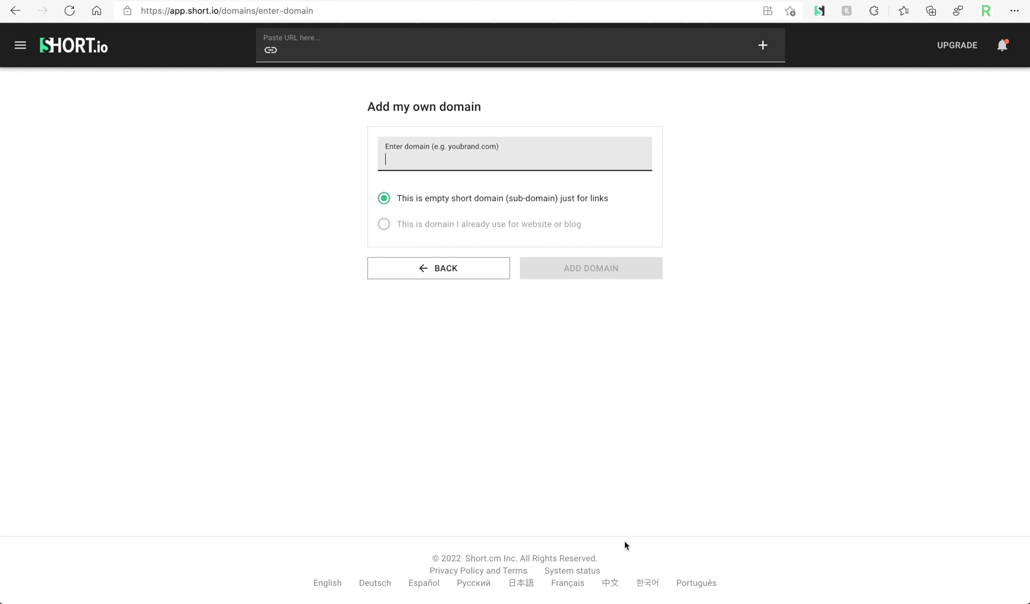
type("rydercragie.ml")
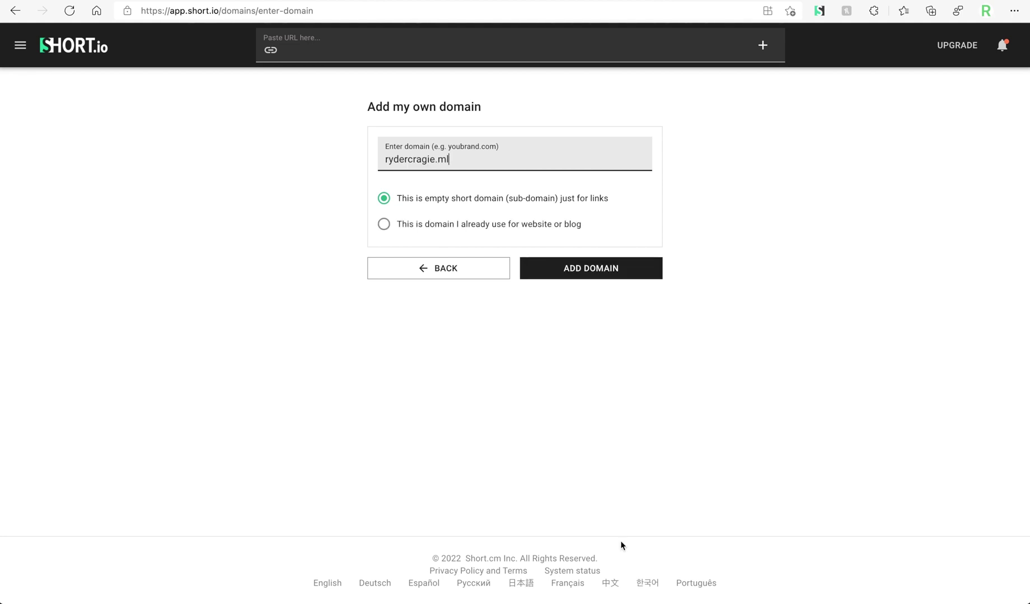
left_click(383, 160)
left_click(595, 267)
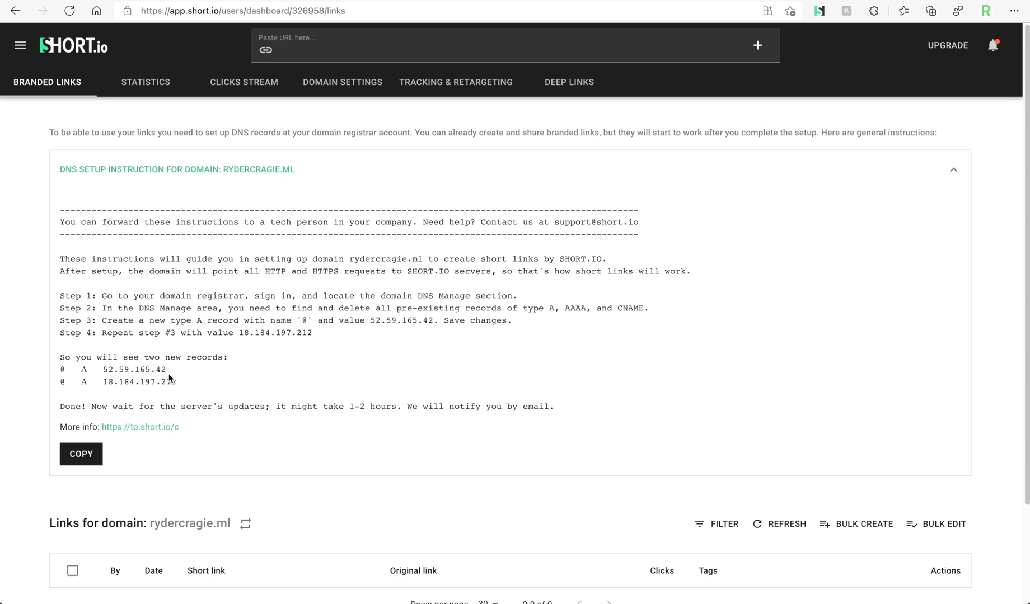
Step: Select the DNS IP address 52.59.165.42 and go to Freenom's DNS management page
left_click(170, 370)
double_click(171, 370)
key("ctrl+c")
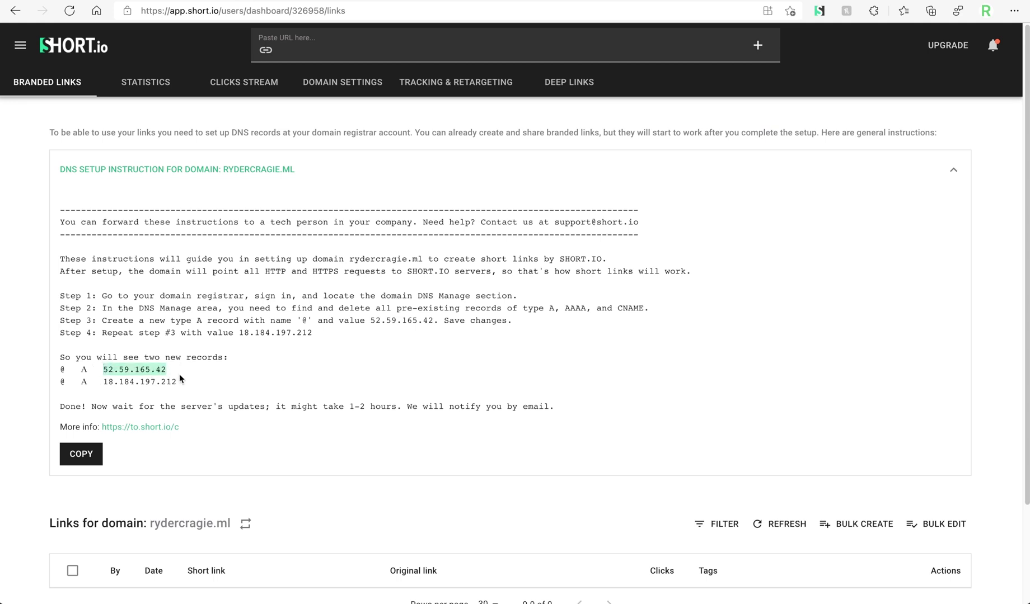
left_click(180, 376)
left_click(265, 1)
Step: Create an A record named @ with target 52.59.165.42 and save the changes
left_click_drag(279, 108, 532, 108)
left_click(531, 108)
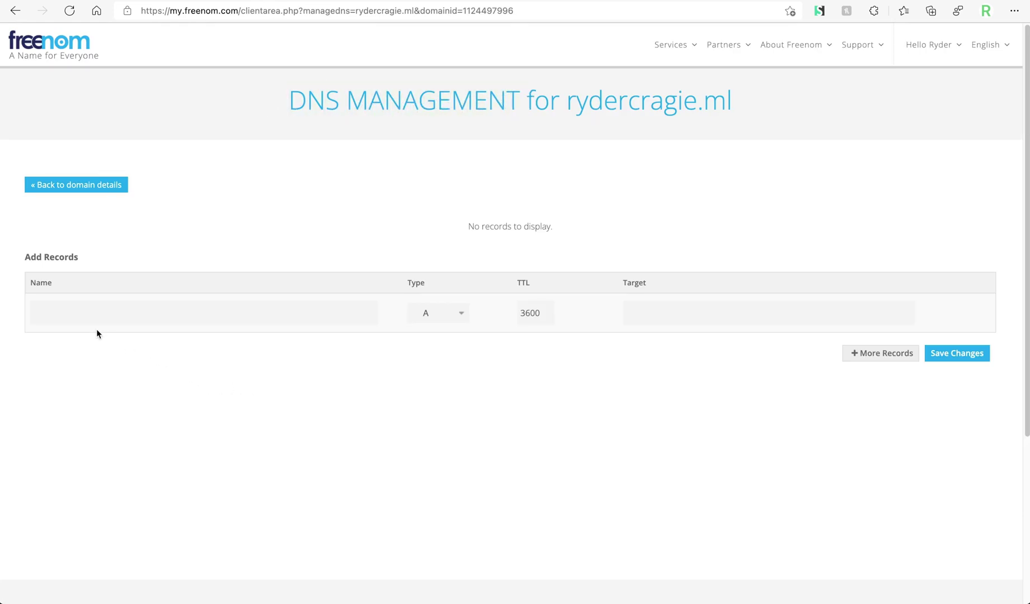
left_click_drag(54, 286, 23, 286)
left_click(35, 313)
type("@")
left_click(440, 317)
left_click(425, 333)
left_click(667, 315)
key("ctrl+v")
left_click(972, 362)
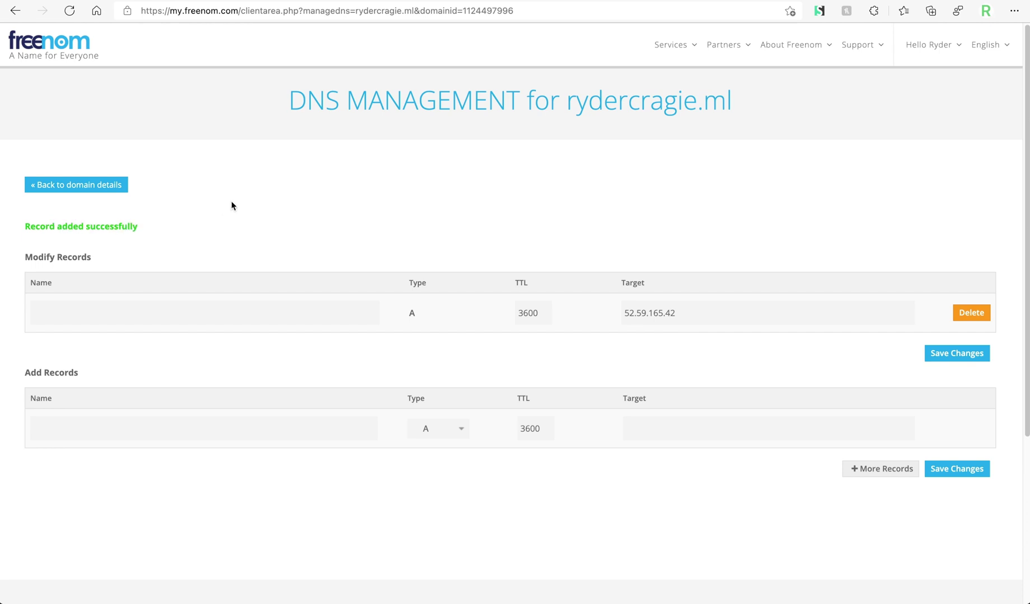
Step: Refresh rydercragie.ml's status in Short.io's domain settings so it reads Active
key("ctrl+Tab")
left_click(339, 89)
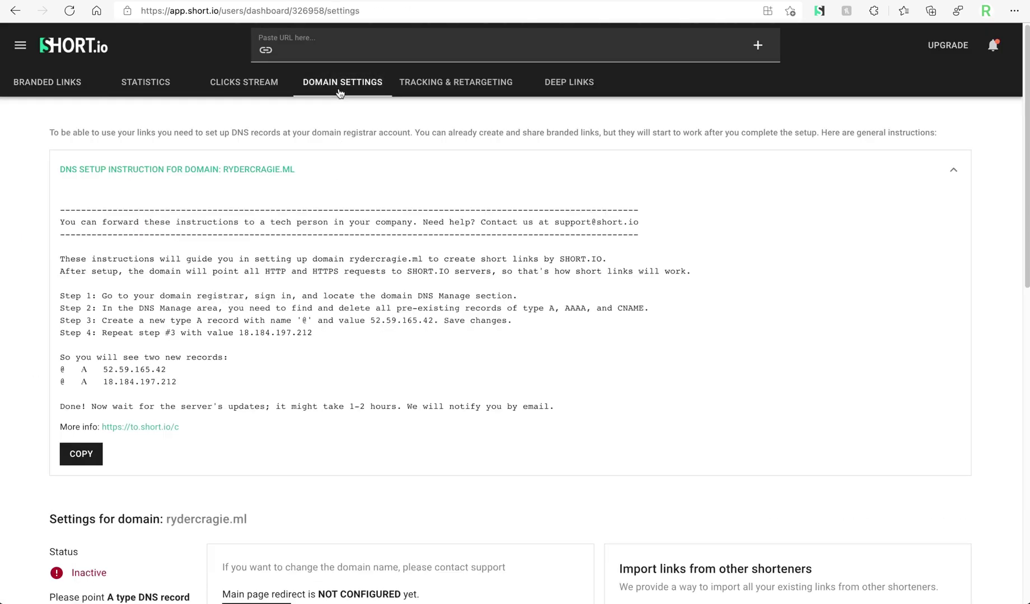
scroll(282, 330, "down", 7)
scroll(280, 334, "down", 1)
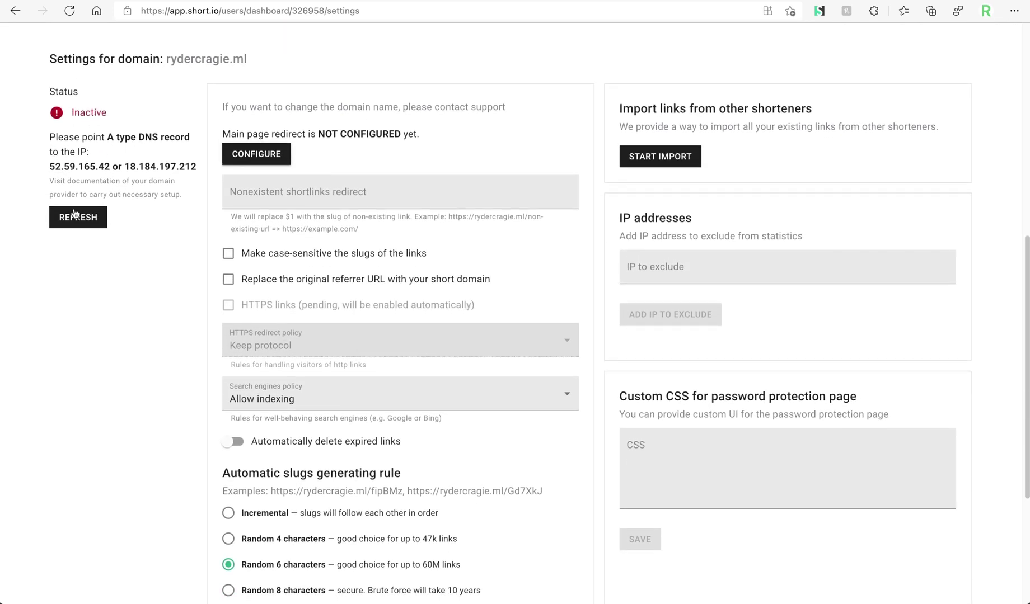
left_click(65, 215)
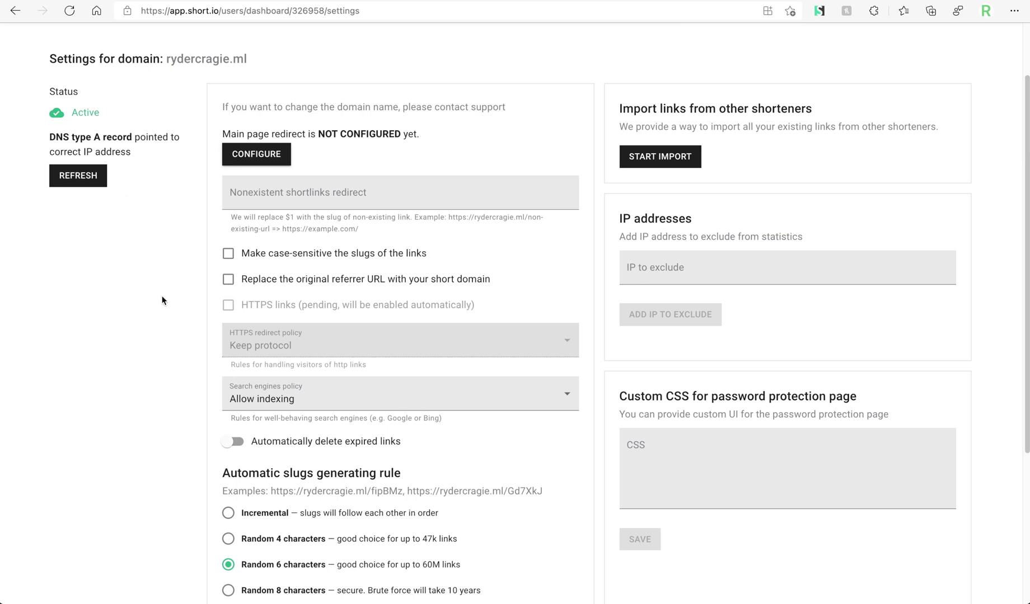
scroll(157, 308, "up", 2)
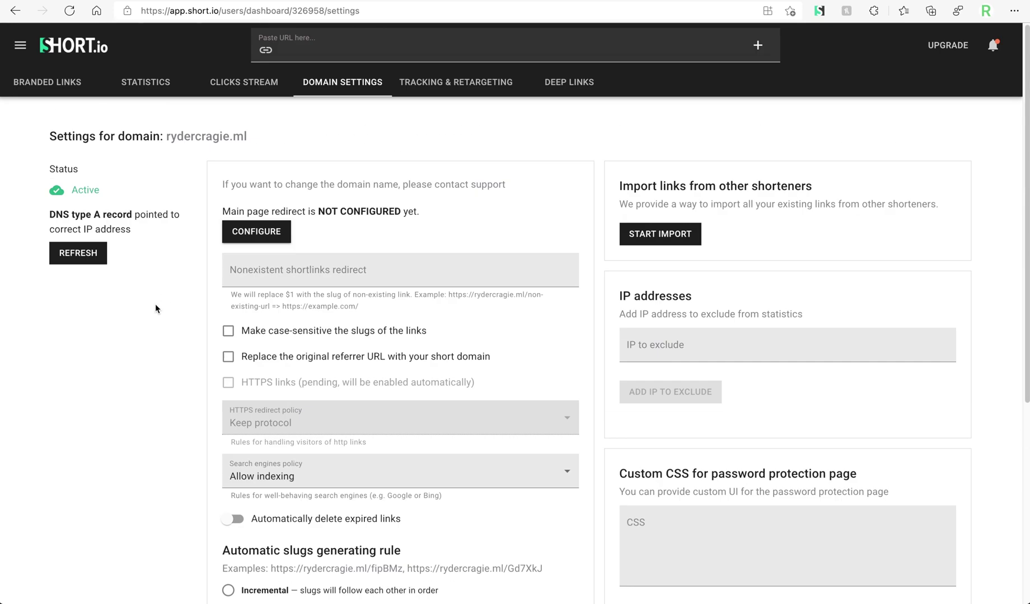
Step: Shorten google.com on Branded Links, replacing the generated slug with 'google'
left_click(64, 92)
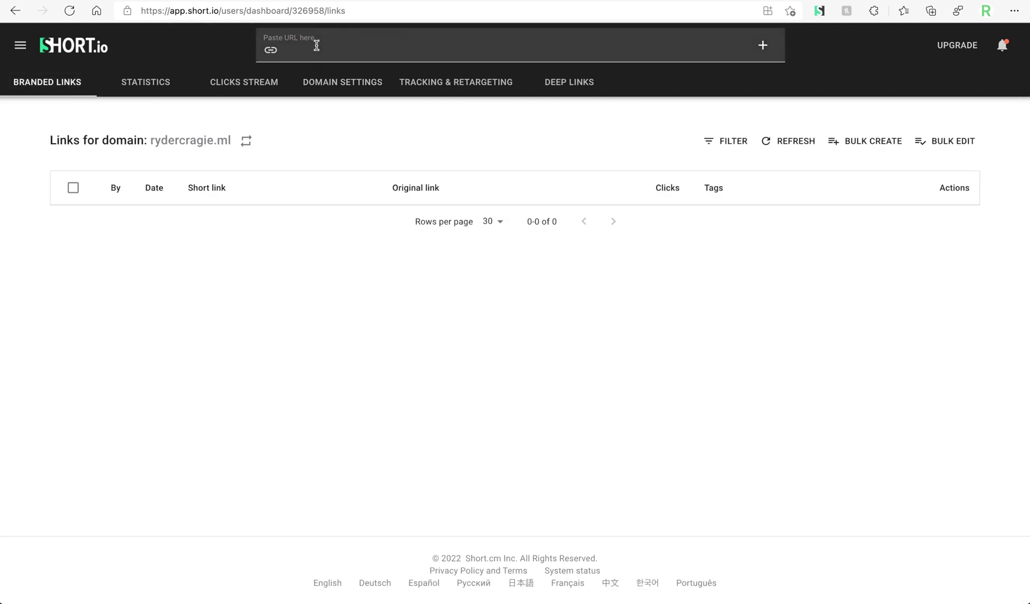
left_click(316, 45)
type("google.com")
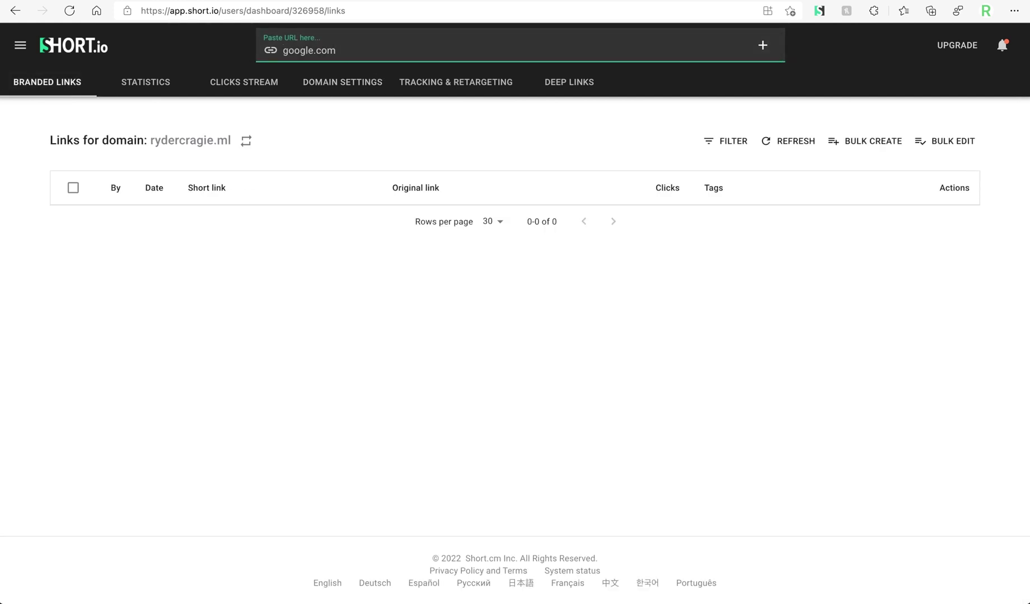
key("Return")
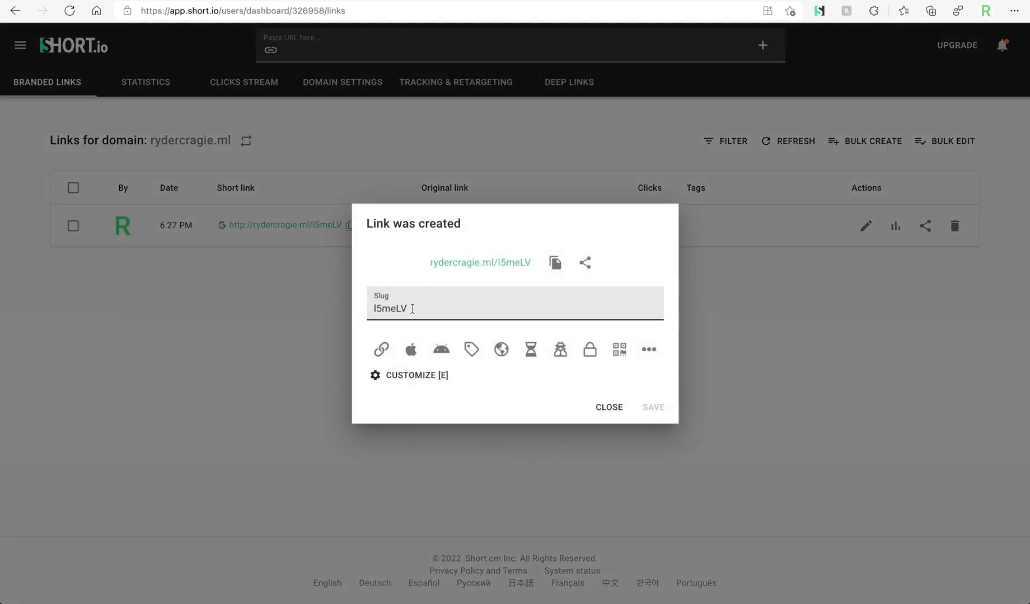
left_click_drag(498, 262, 530, 262)
left_click_drag(442, 305, 329, 301)
type("google")
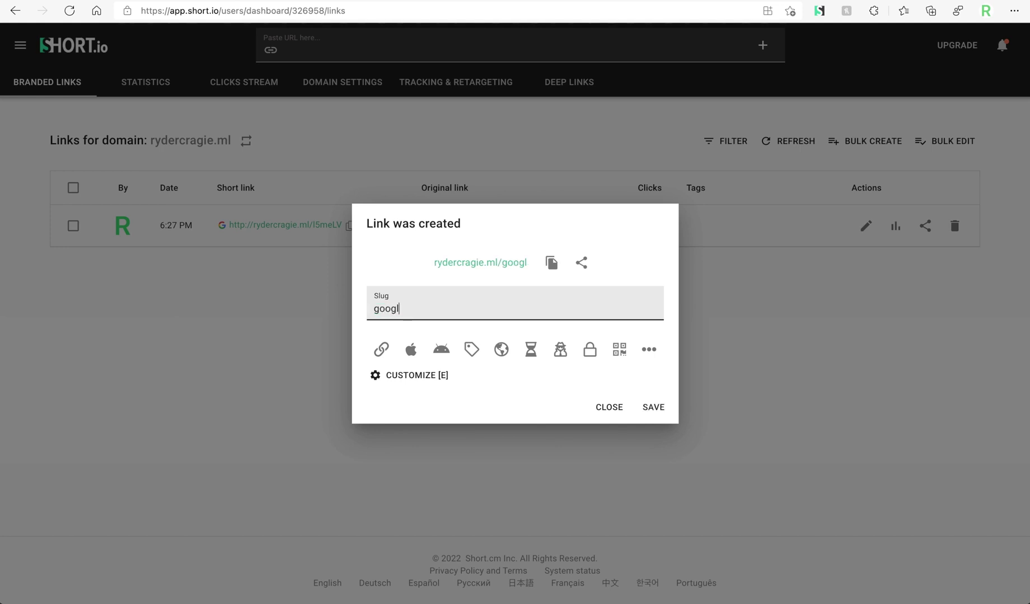
left_click(652, 415)
left_click(260, 305)
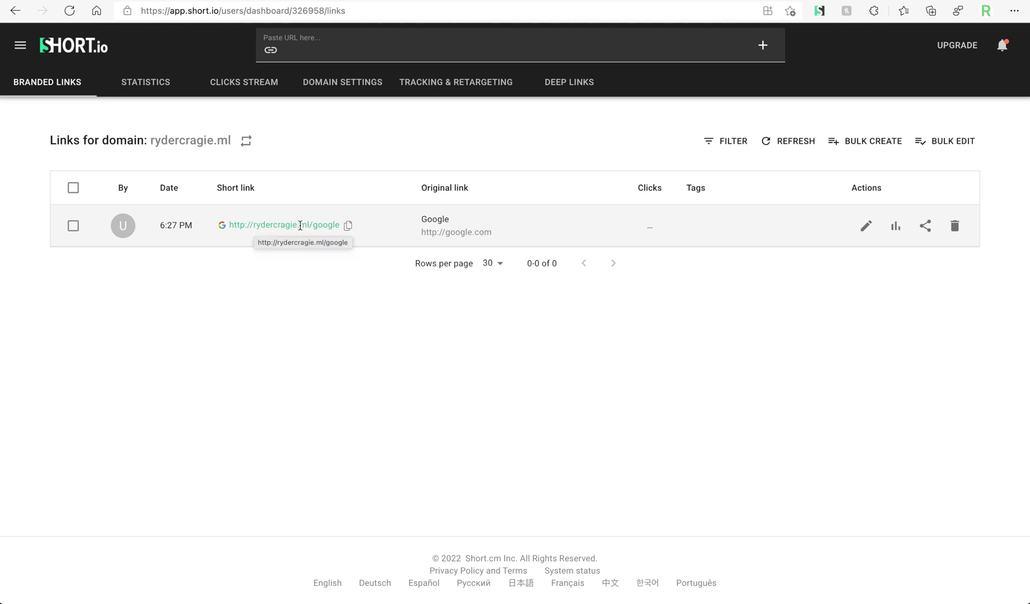
Step: Open rydercragie.ml/google in the browser to confirm it reaches Google, then return to domain settings
left_click(348, 225)
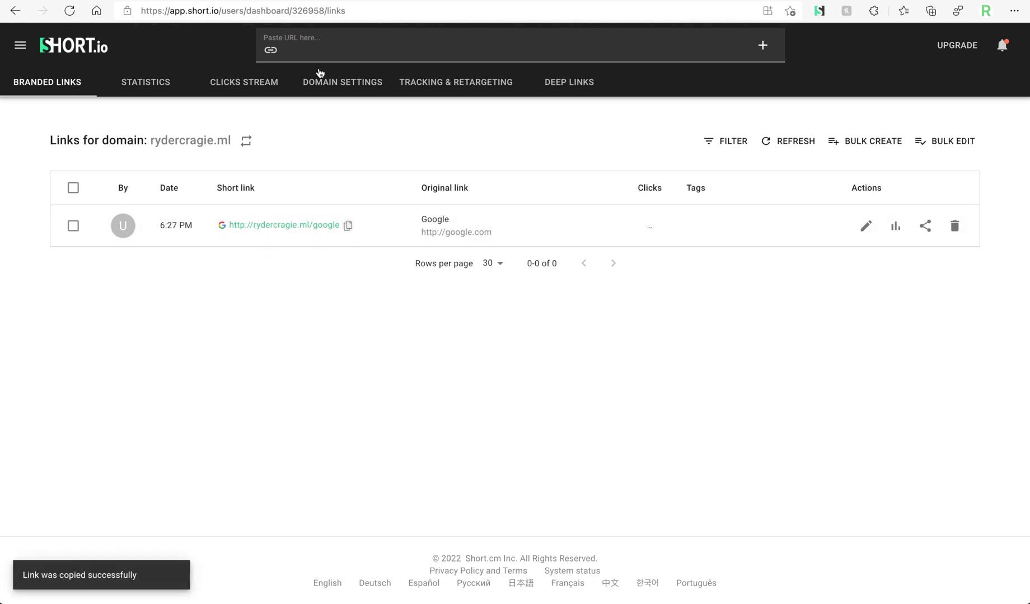
left_click(307, 11)
key("ctrl+v")
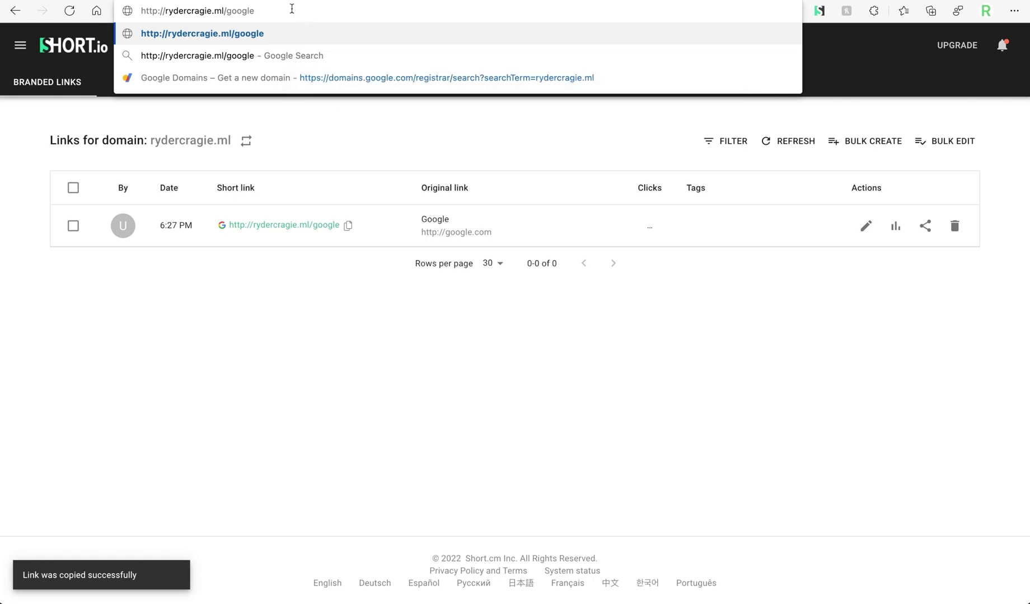
key("Return")
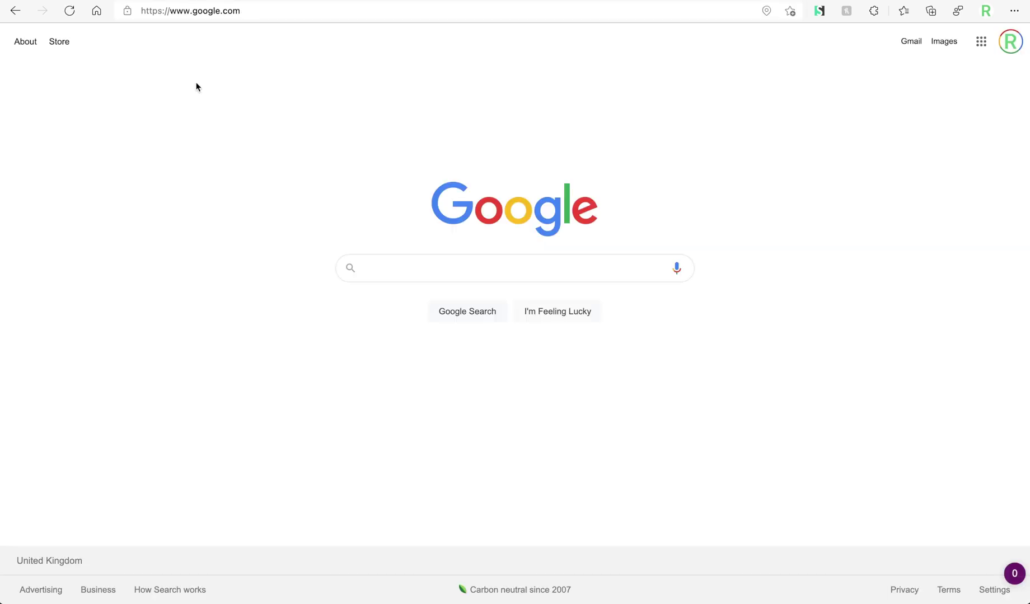
left_click(15, 11)
left_click(347, 92)
left_click_drag(224, 208, 432, 208)
left_click(428, 212)
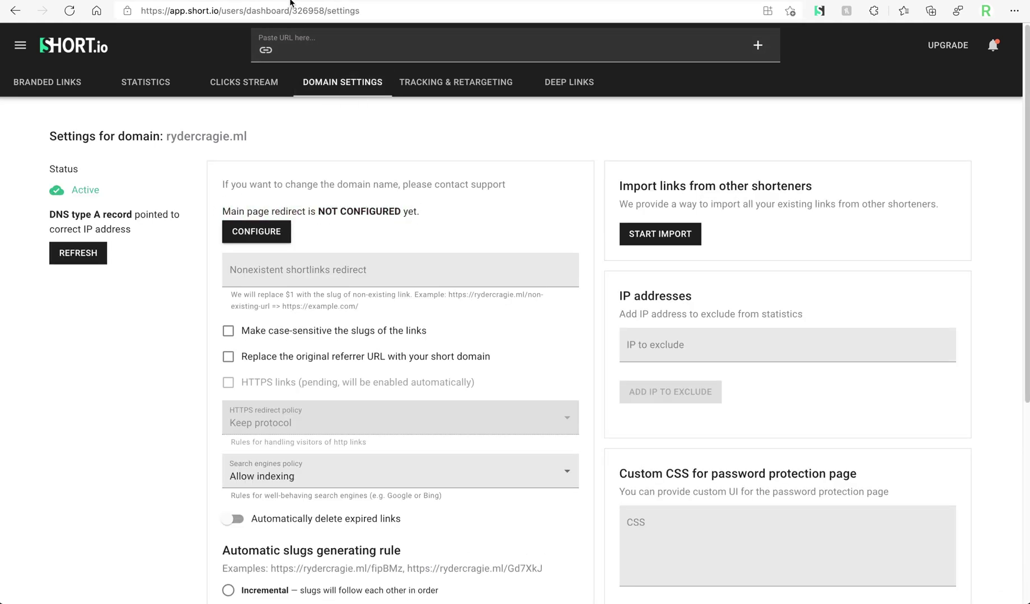
left_click(206, 136)
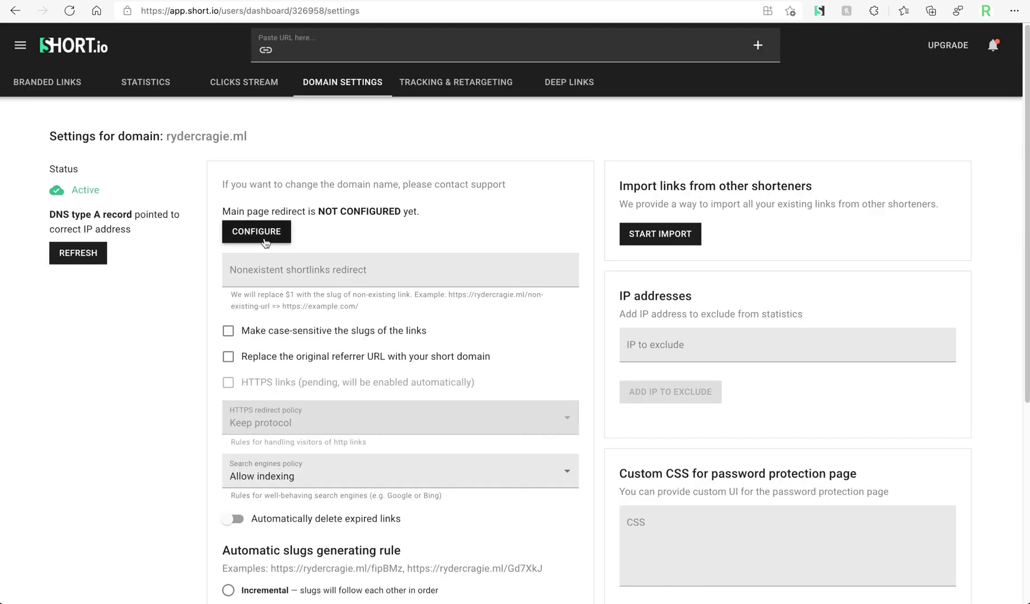
left_click(256, 231)
left_click(506, 316)
type("https")
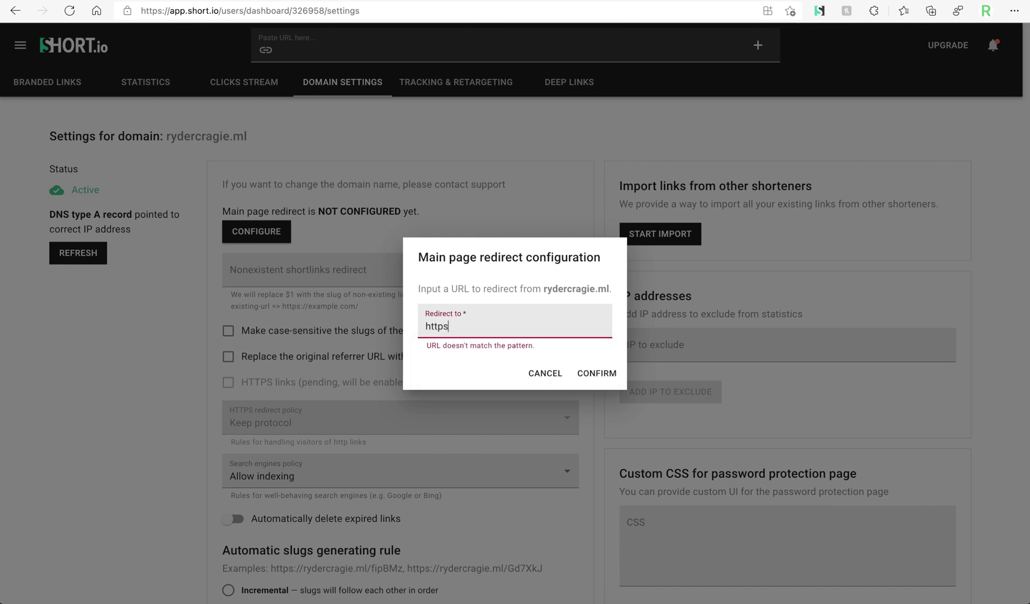
type("://rydercragie.com")
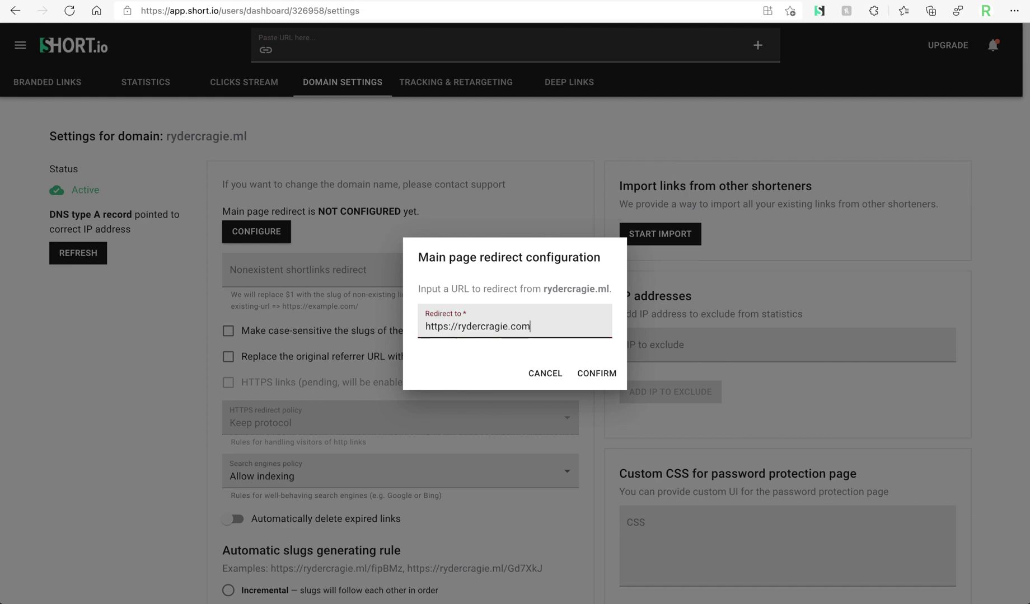
left_click(597, 373)
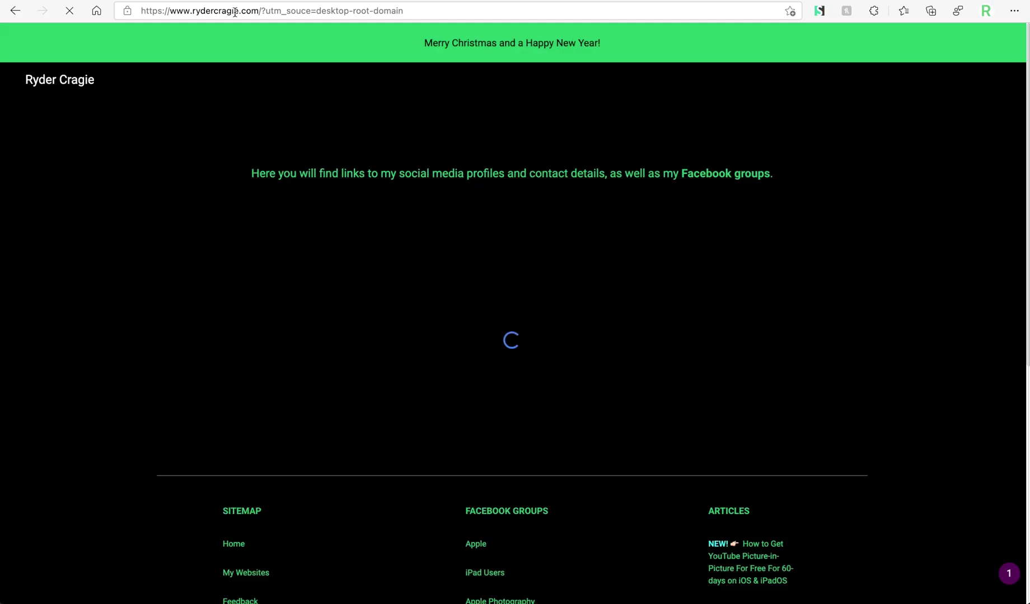
Step: Load rydercragie.ml/test and set apple.com as the nonexistent-shortlinks redirect
key("ctrl+Tab")
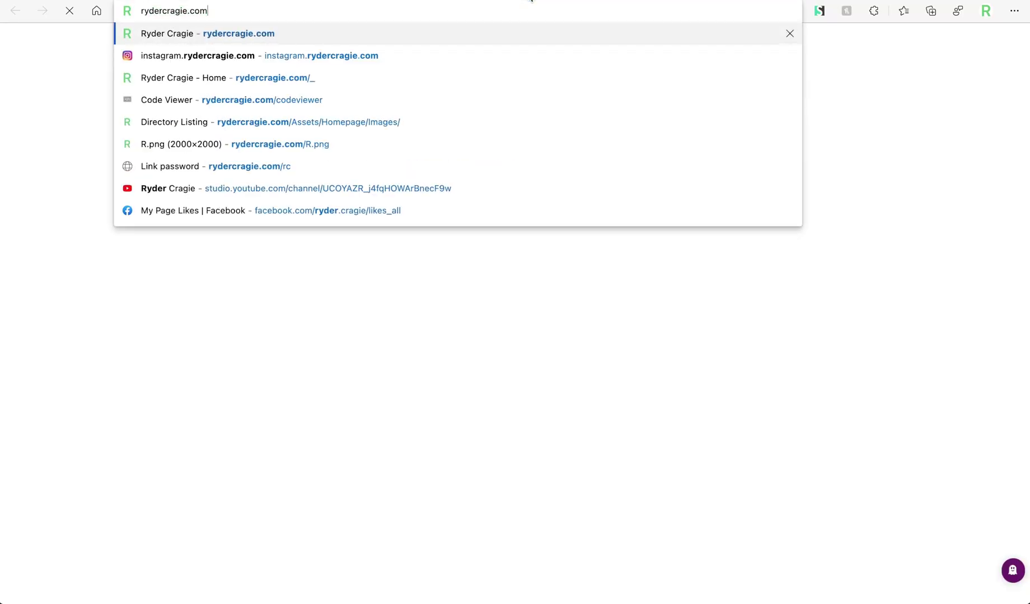
type("ml/")
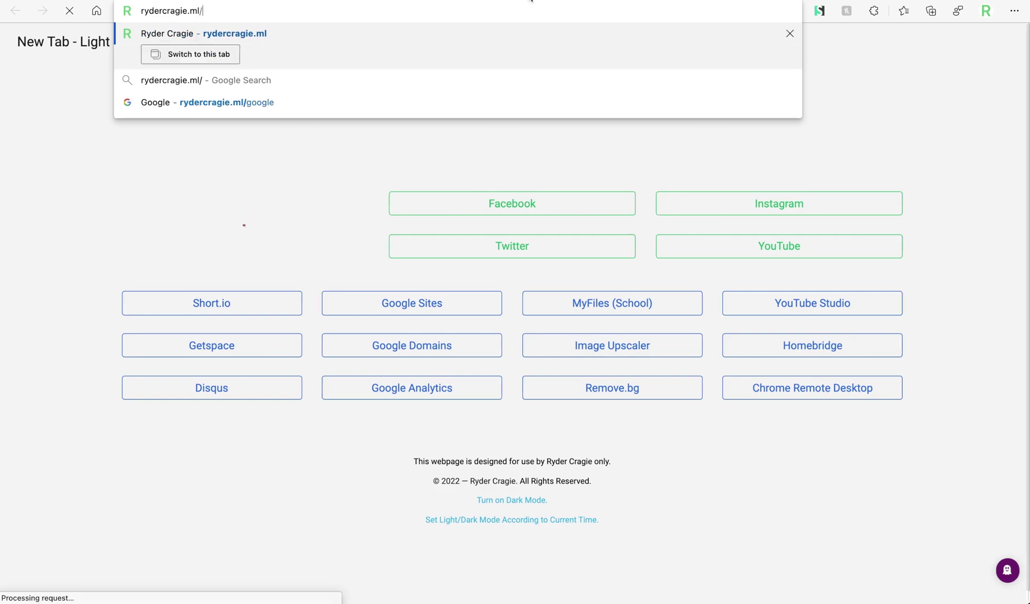
type("test")
key("Return")
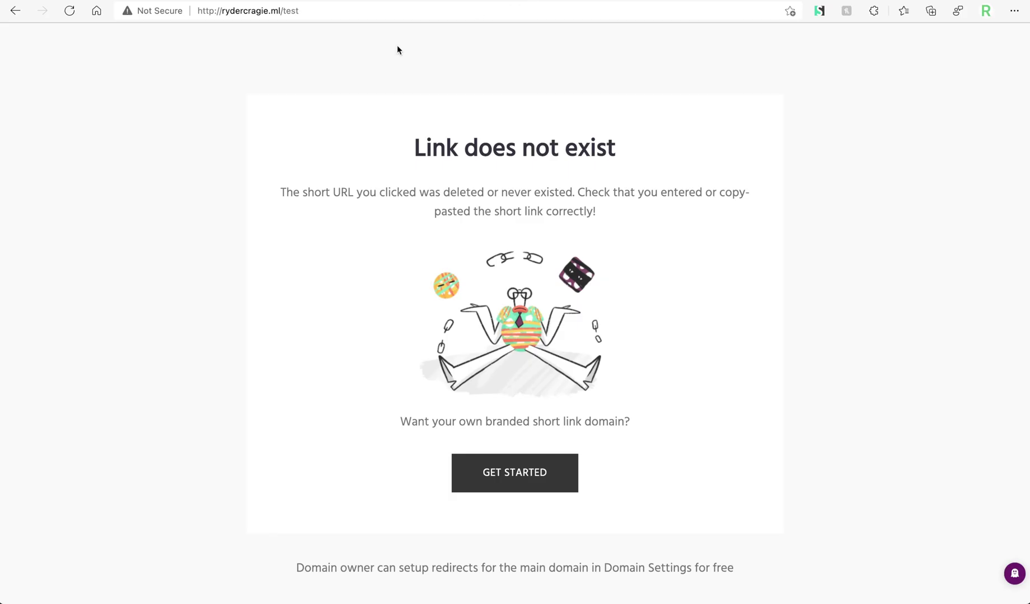
key("ctrl+Tab")
left_click(338, 261)
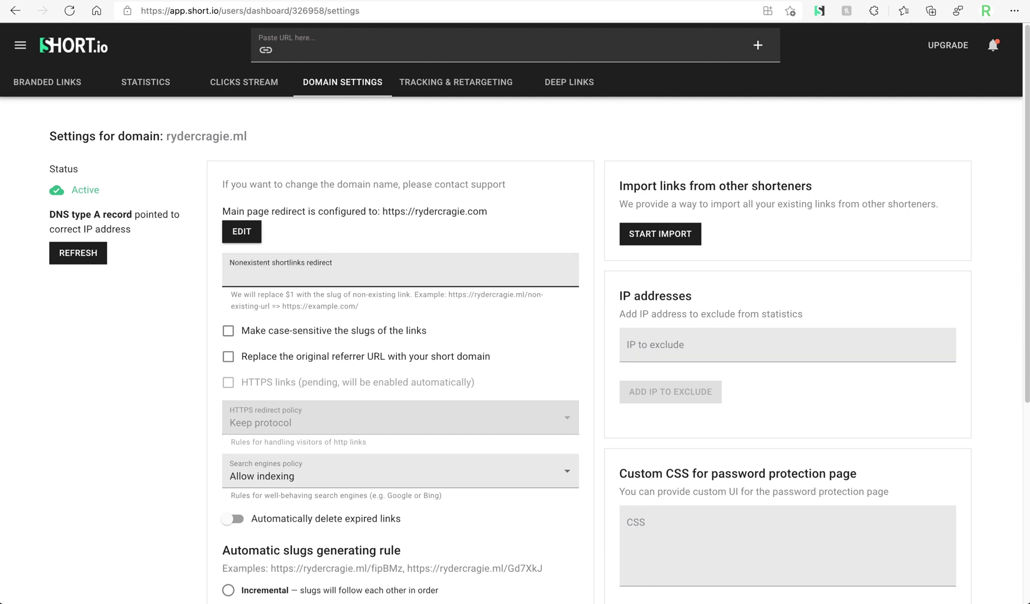
type("apple.com")
key("Return")
Step: Reload rydercragie.ml/test to verify the apple.com redirect, then return to the Short.io dashboard
key("ctrl+Tab")
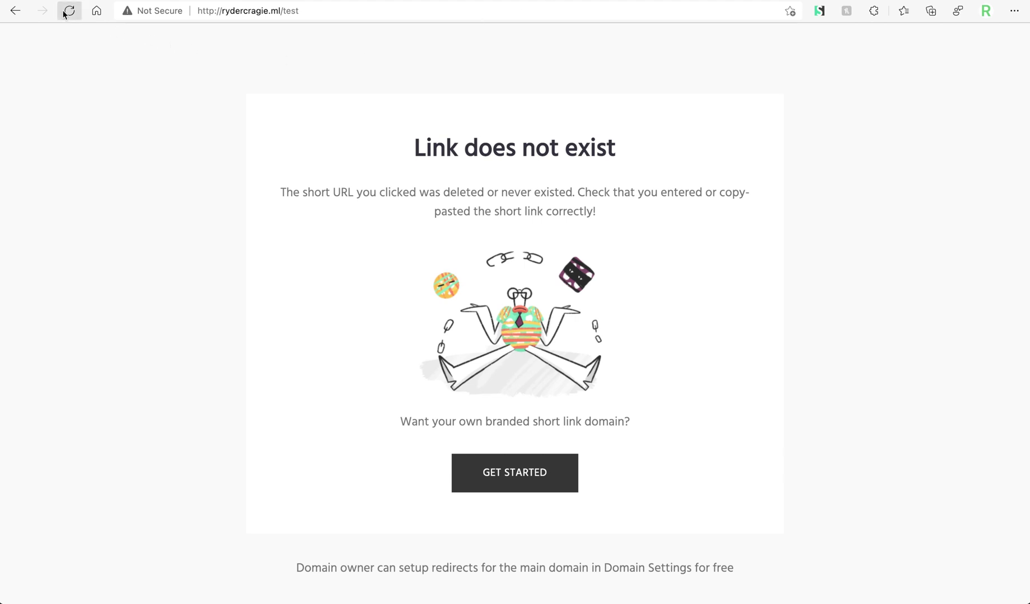
left_click(66, 12)
key("ctrl+Tab")
left_click(56, 83)
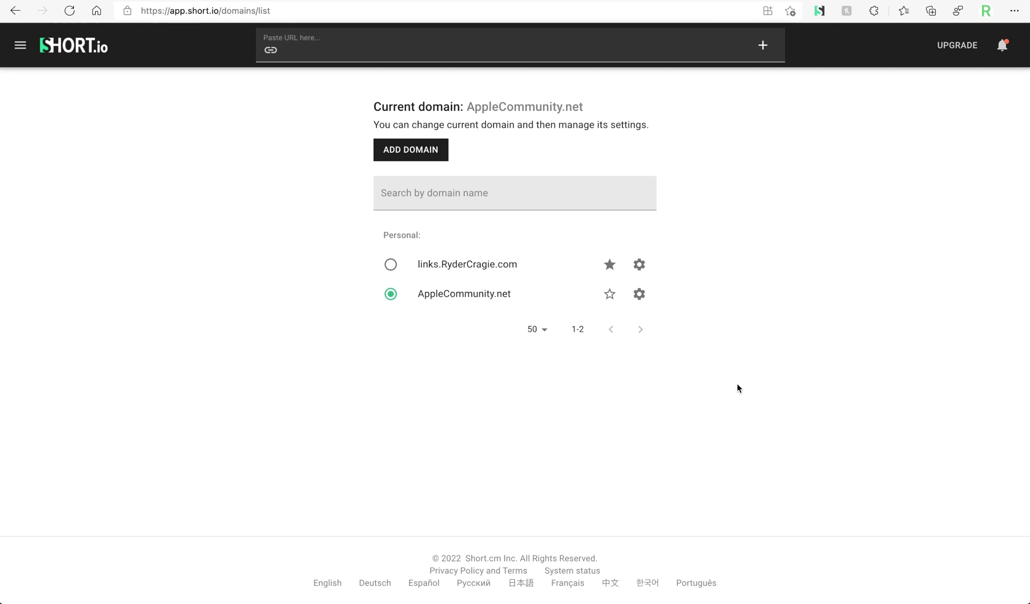
Step: Add link.rydercragie.ml as a short-link subdomain and select its CNAME target cname.short.io
left_click(425, 159)
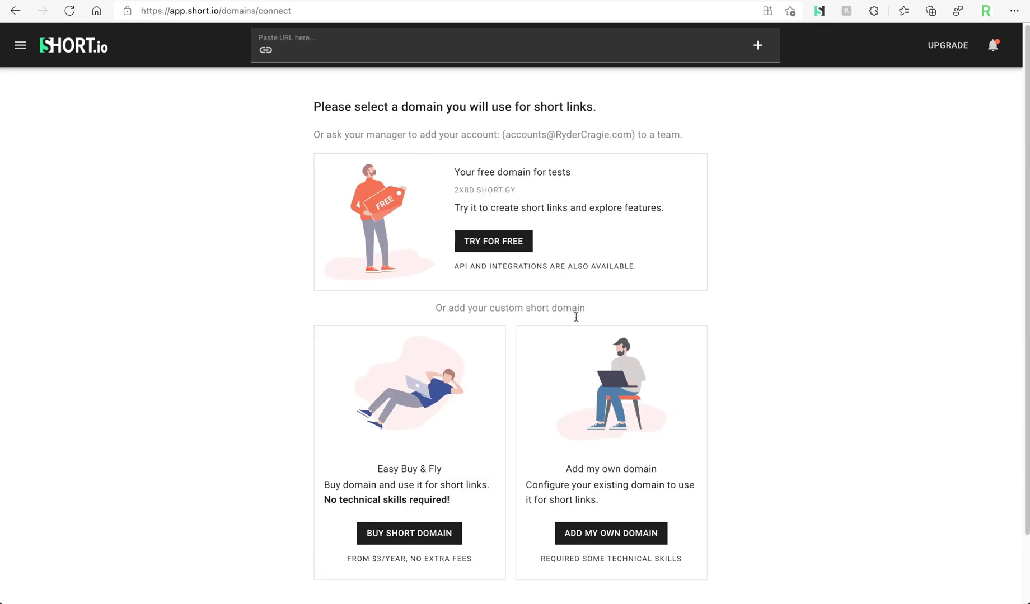
left_click(604, 538)
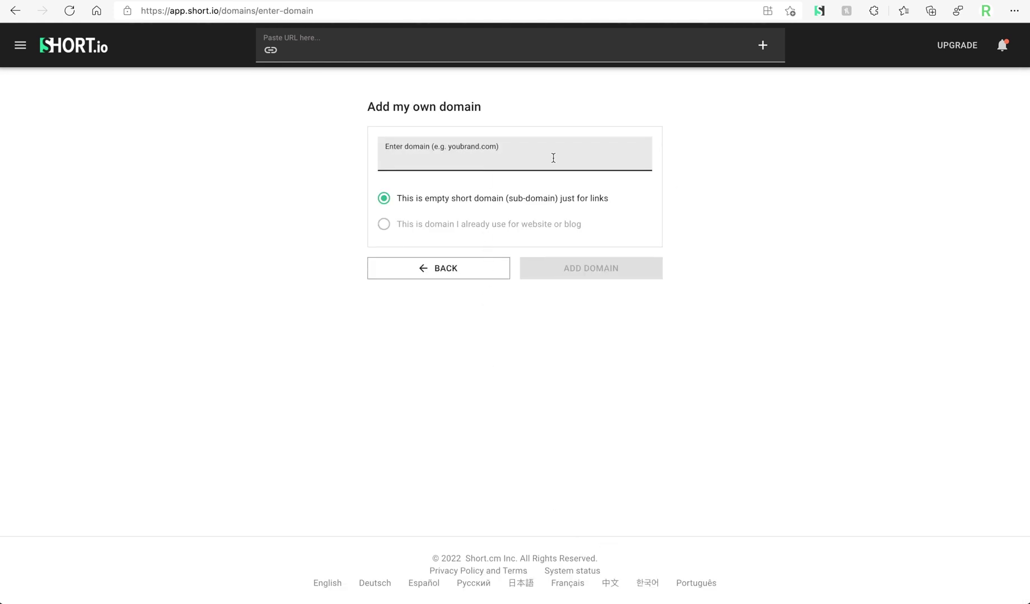
key("ctrl+v")
left_click(818, 220)
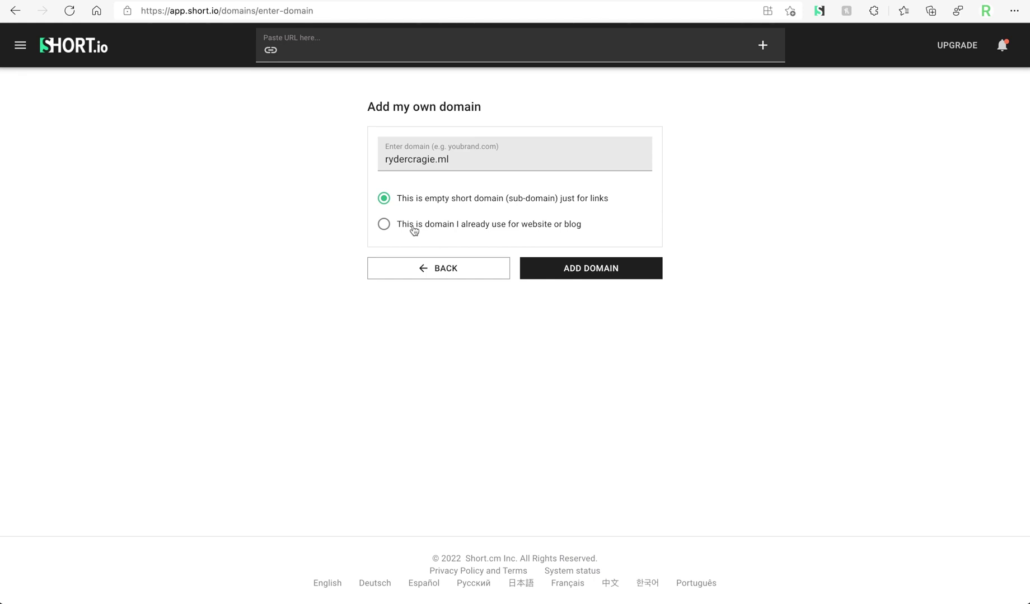
left_click(413, 230)
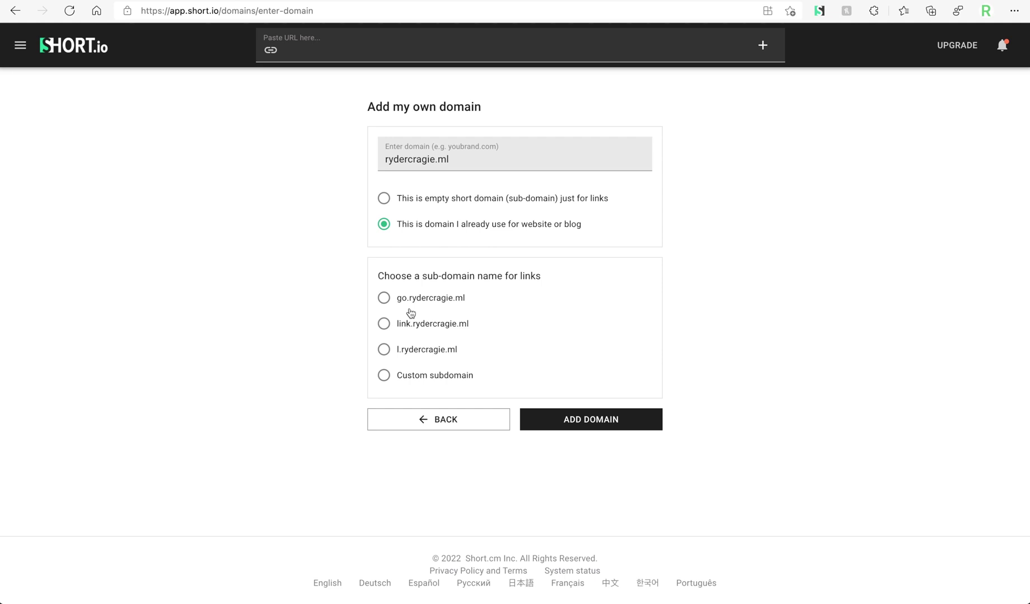
left_click(425, 374)
type("short")
left_click(414, 333)
left_click(581, 419)
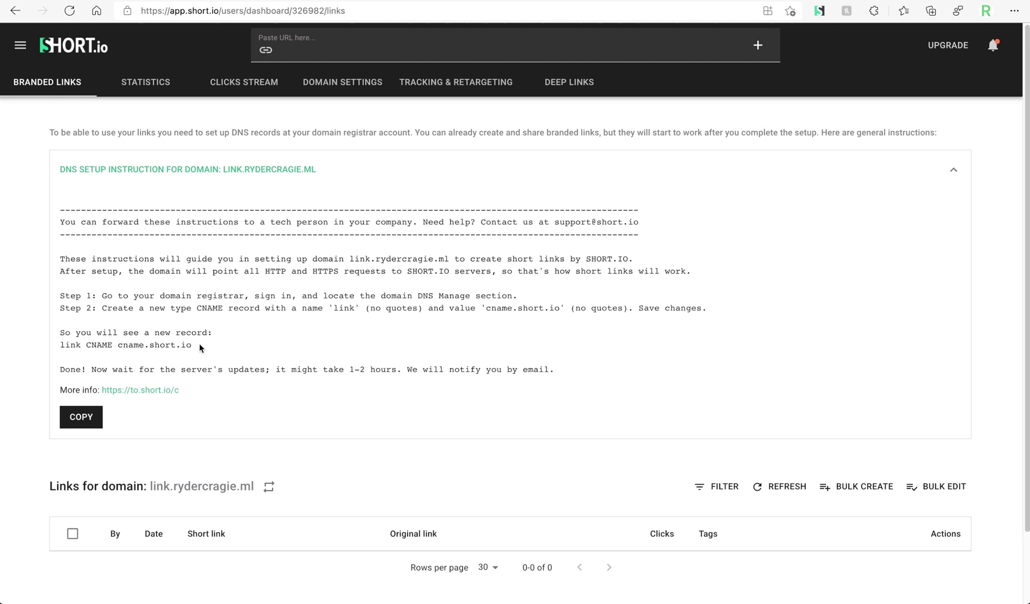
left_click_drag(116, 345, 202, 347)
key("ctrl+c")
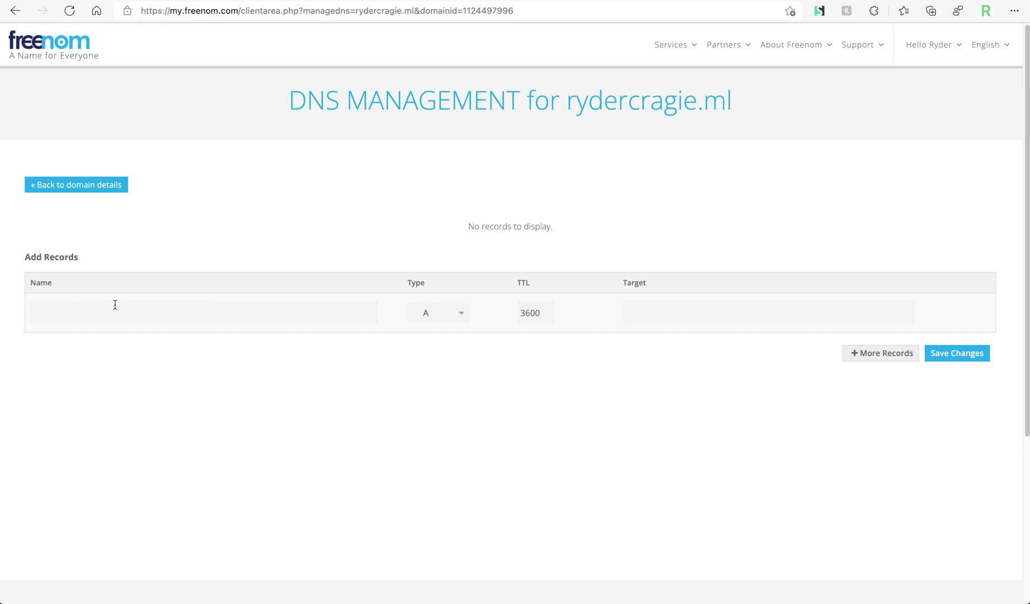
Step: Create a CNAME record named link targeting cname.short.io and save it
type("link")
left_click(445, 313)
left_click(437, 357)
left_click(710, 324)
key("ctrl+v")
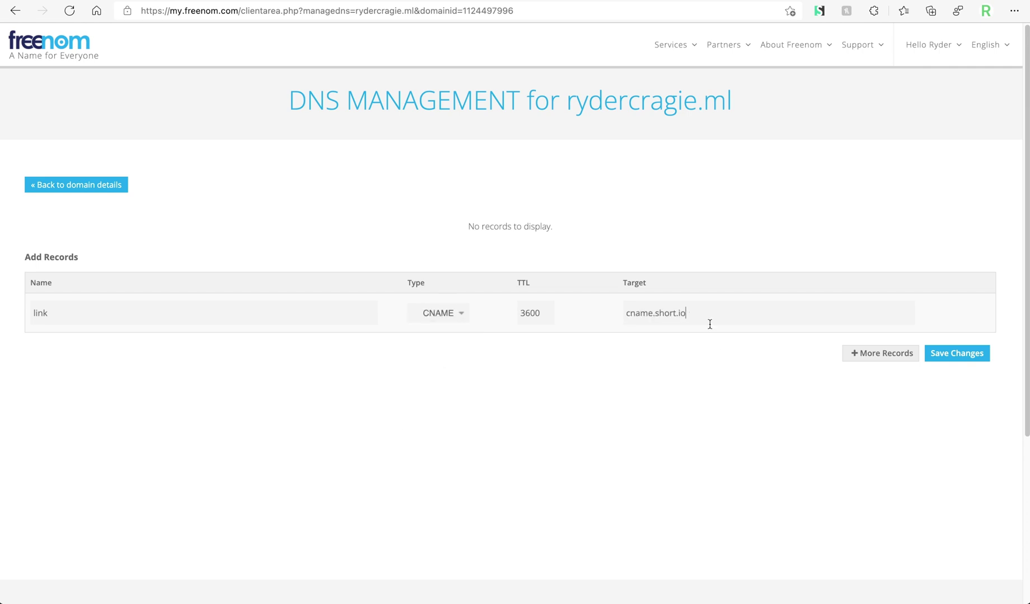
left_click(929, 353)
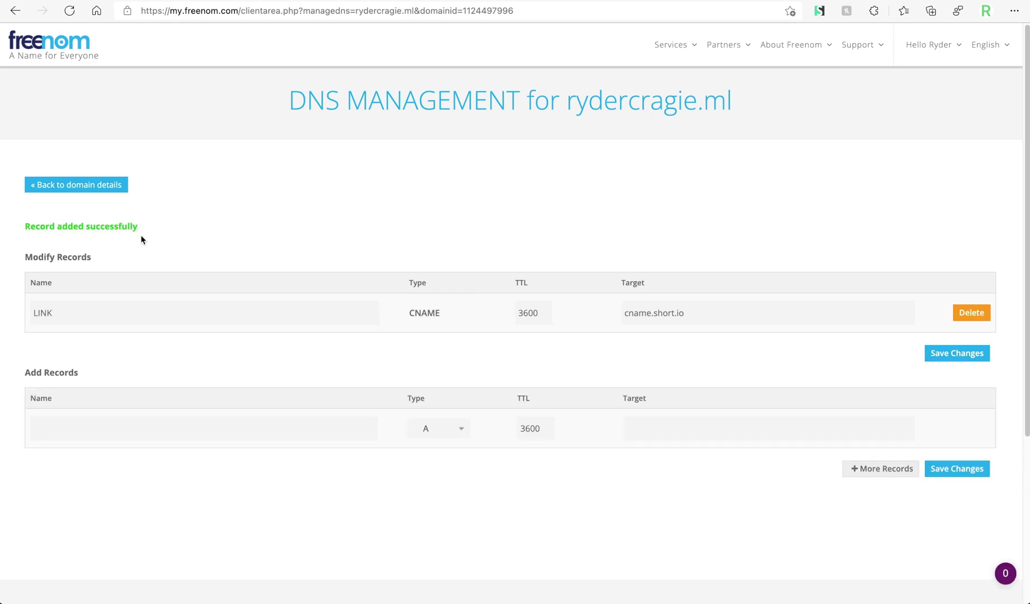
left_click_drag(127, 226, 46, 227)
left_click(46, 227)
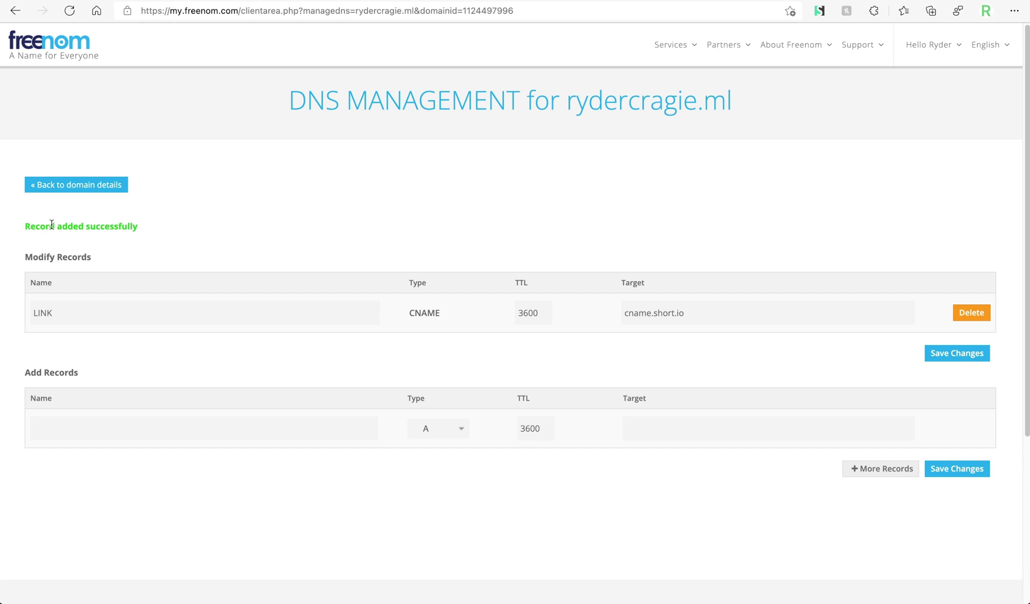
Step: Refresh the DNS status in rydercragie.ml's Short.io domain settings to confirm Active
left_click(136, 2)
left_click(339, 82)
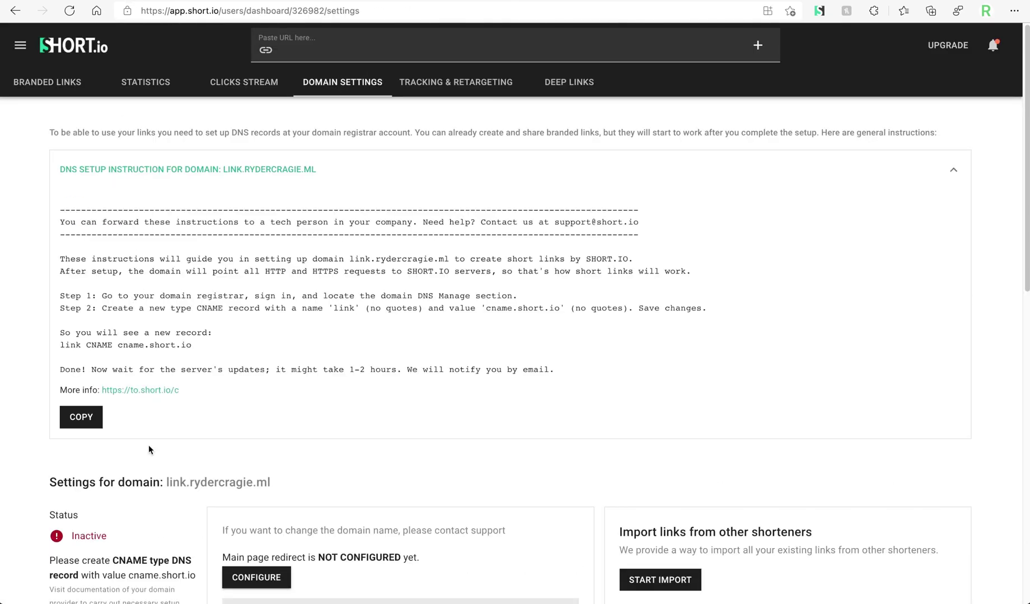
scroll(139, 467, "down", 4)
scroll(139, 467, "down", 4)
left_click(79, 199)
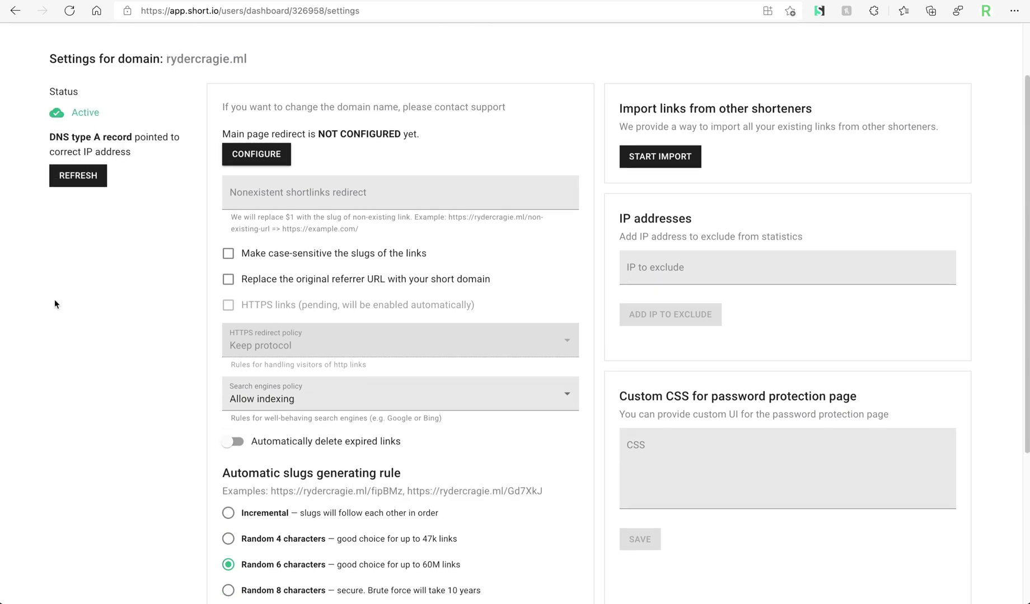